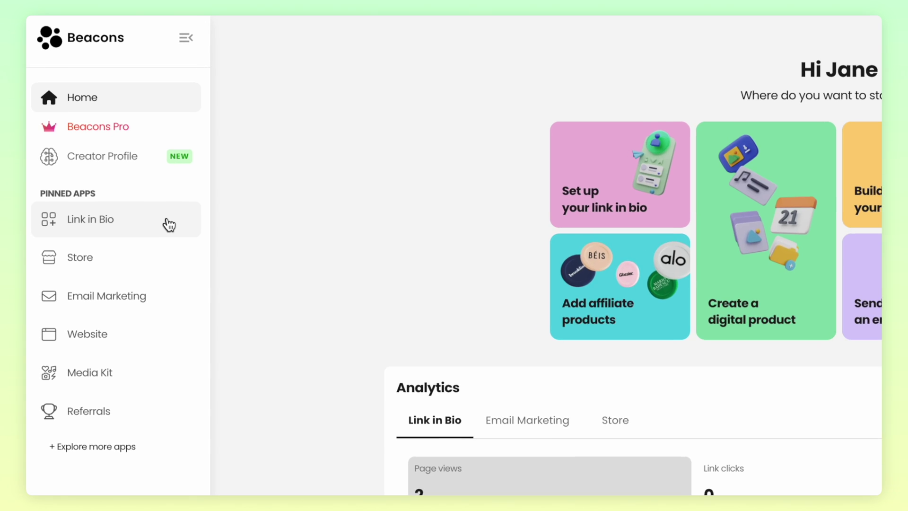
# Add a new link-in-bio page titled 'Lead Magnet'.
pyautogui.click(168, 224)
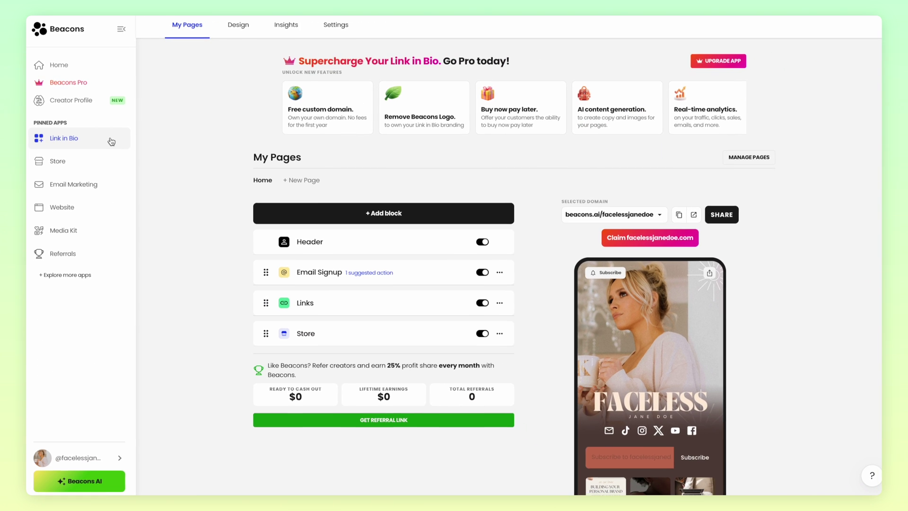
pyautogui.click(305, 179)
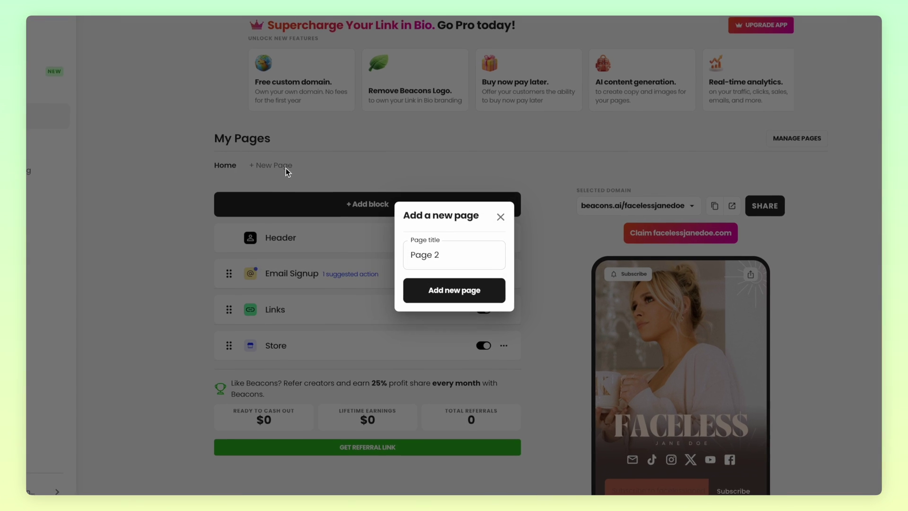
pyautogui.moveTo(439, 246); pyautogui.dragTo(403, 253)
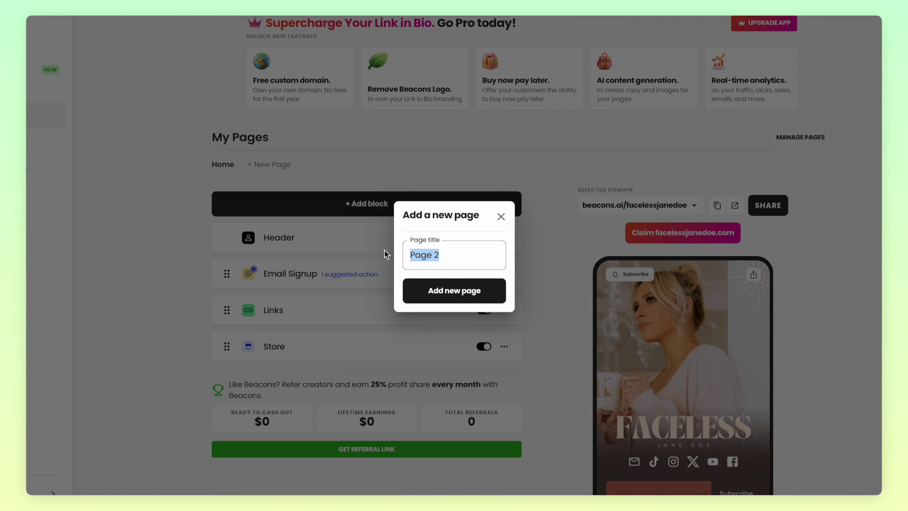
pyautogui.press('BackSpace')
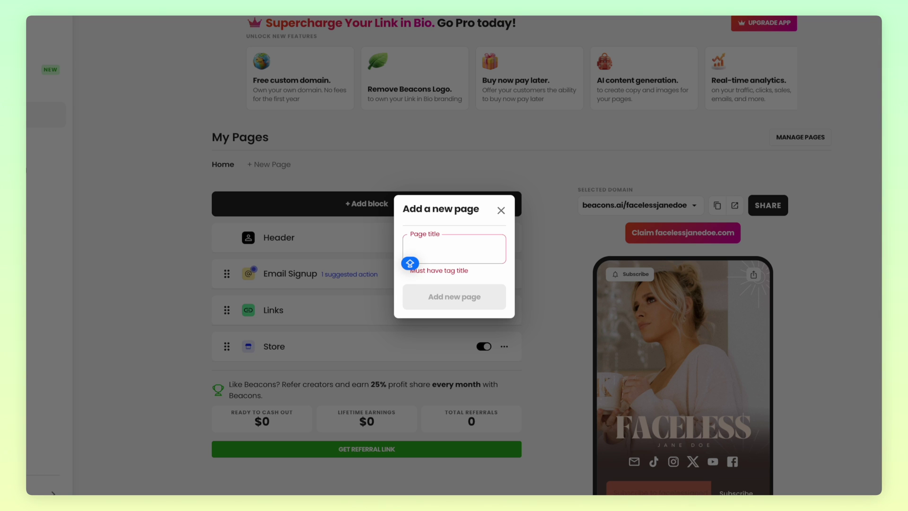
pyautogui.write('Lea')
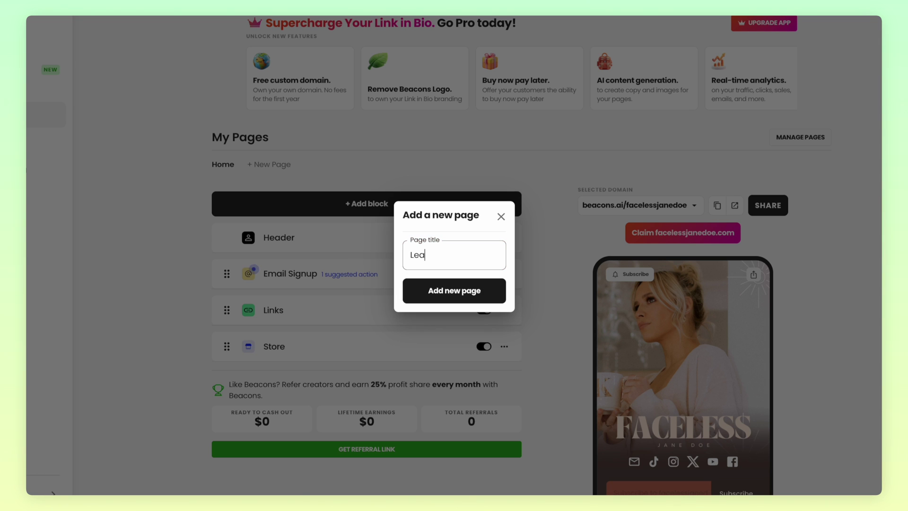
pyautogui.write('d Magnet')
pyautogui.click(426, 286)
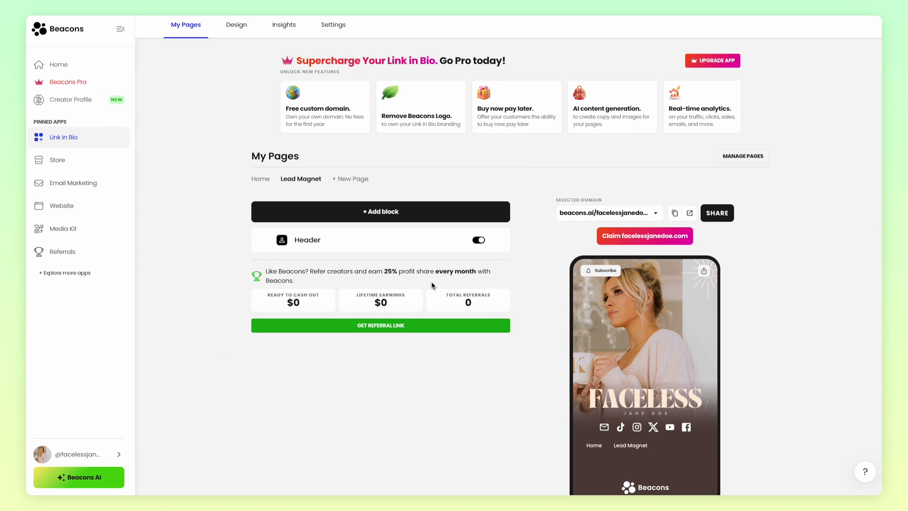
# Add an Email & SMS signup block with a thumbnail image from My Media.
pyautogui.click(415, 213)
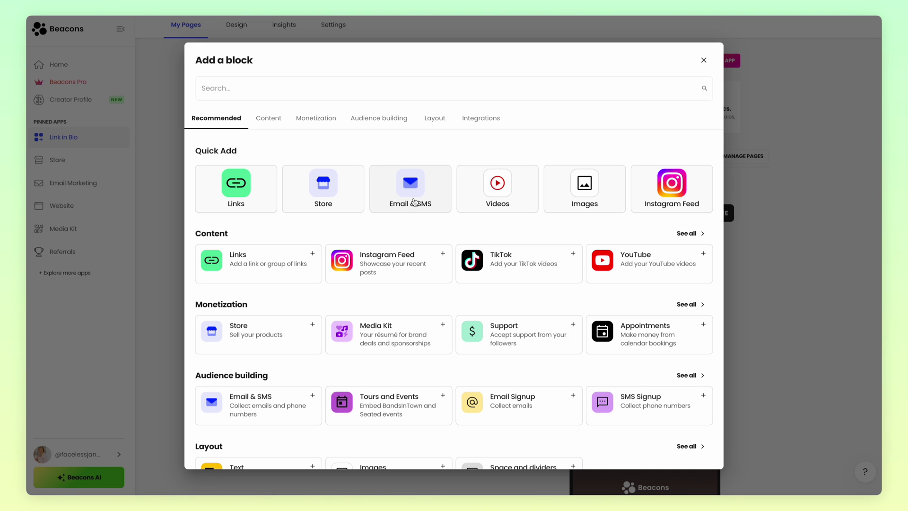
pyautogui.click(415, 202)
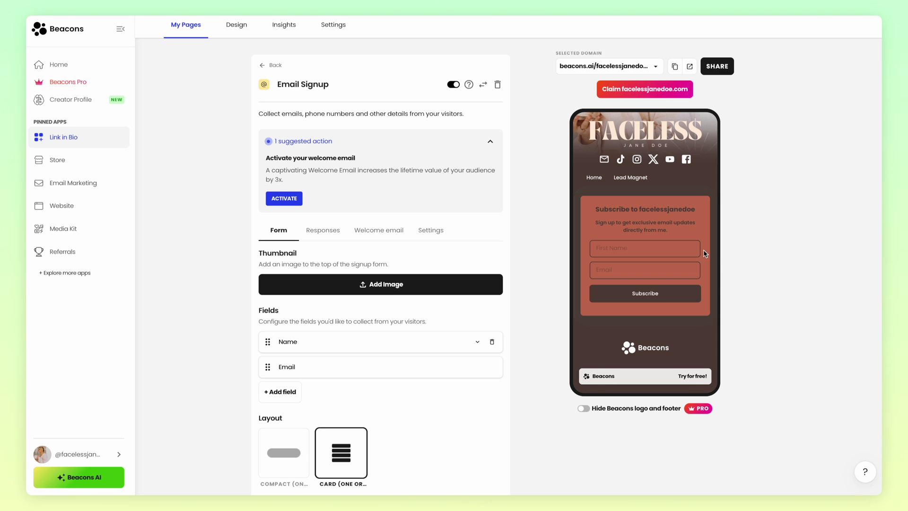
pyautogui.click(381, 285)
pyautogui.click(449, 273)
pyautogui.click(514, 446)
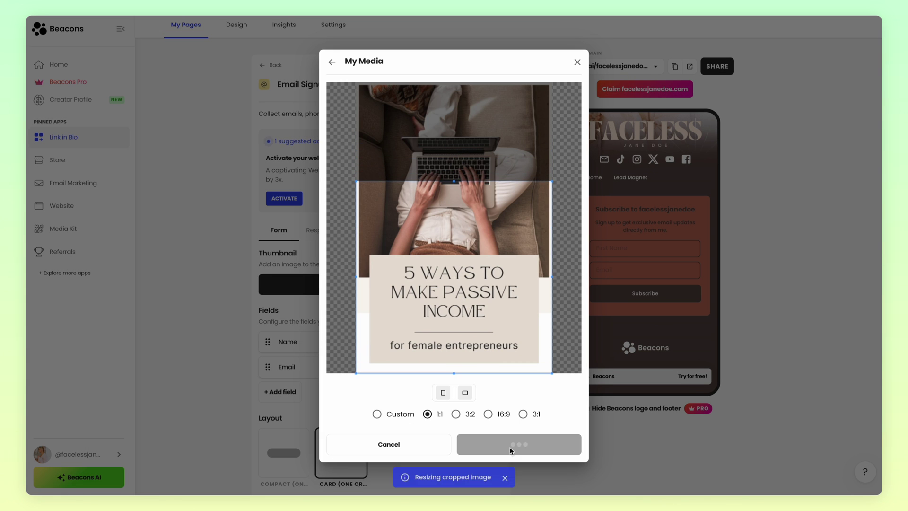
# Change the signup form's submit button text to 'Download Now'.
pyautogui.scroll(-4, 381, 415)
pyautogui.click(338, 401)
pyautogui.write('Download Now')
pyautogui.click(502, 438)
pyautogui.scroll(-2, 456, 430)
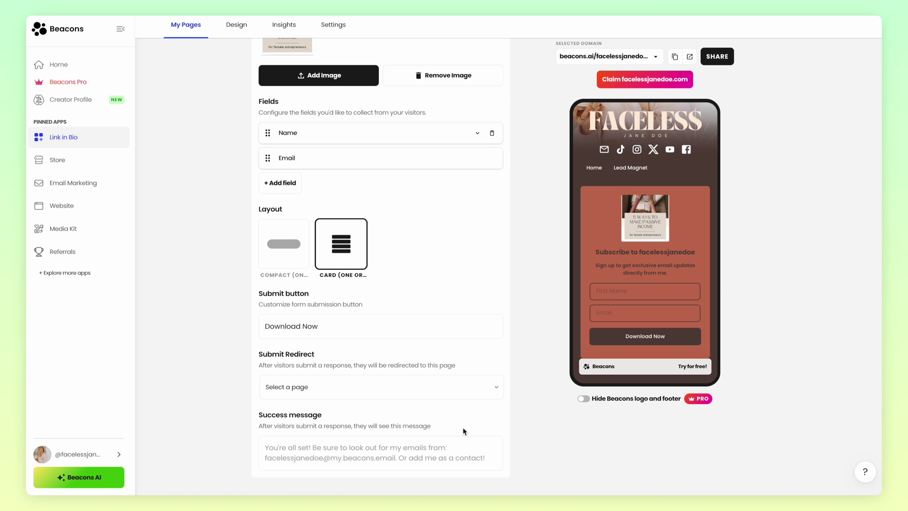
pyautogui.scroll(6, 462, 428)
pyautogui.click(392, 279)
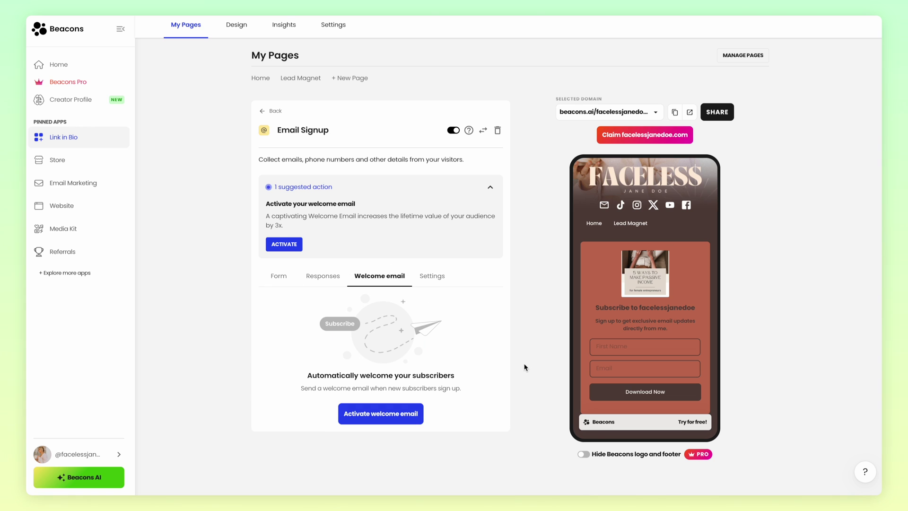
# Activate the welcome email and title the signup form 'My Free Lead Magnet!'.
pyautogui.click(411, 414)
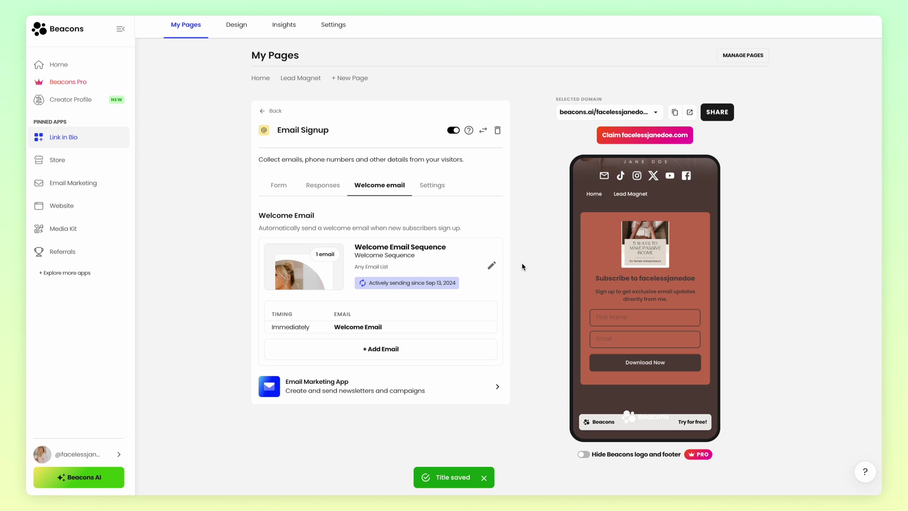
pyautogui.click(430, 186)
pyautogui.click(380, 260)
pyautogui.write('My Free Lead Magnet!')
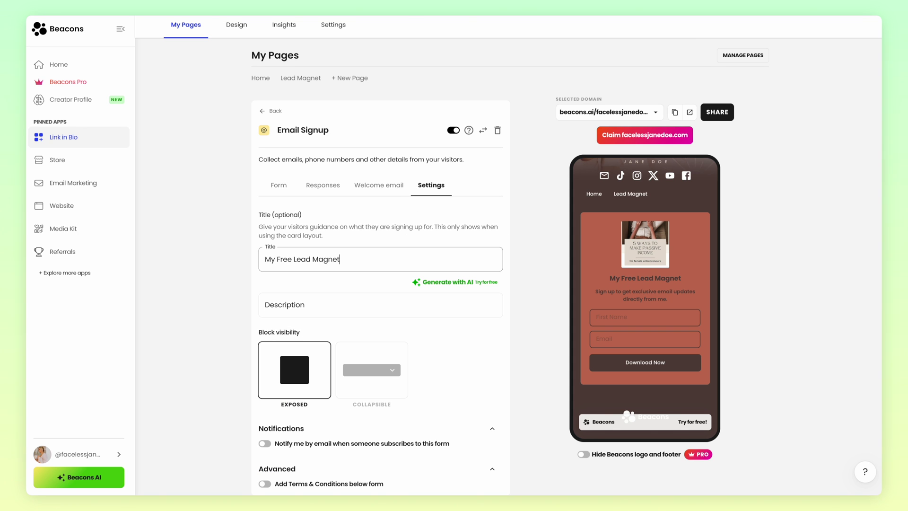
pyautogui.click(430, 287)
# Fill the form description with AI-generated text from the details 'Lead magnet!'.
pyautogui.click(430, 282)
pyautogui.write('Lead magnet!')
pyautogui.click(352, 331)
pyautogui.click(629, 332)
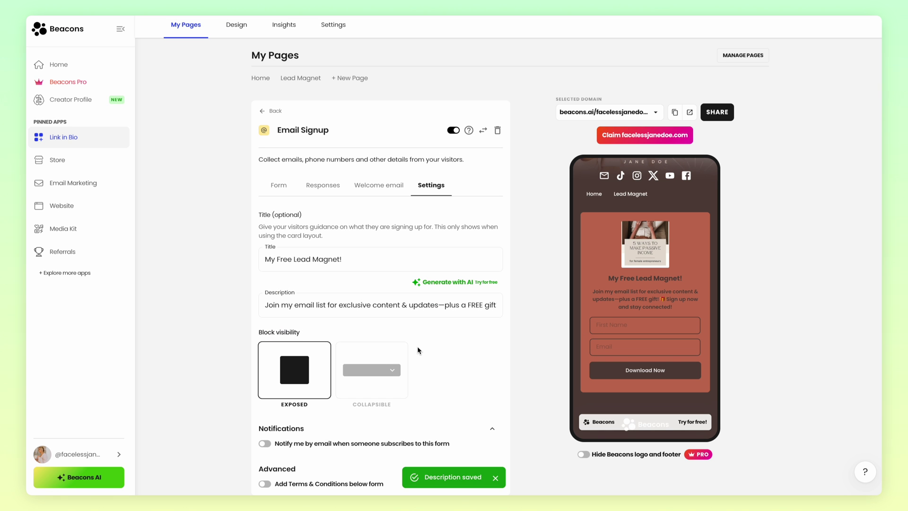
# Add another link-in-bio page titled 'Upsell Product'.
pyautogui.click(350, 78)
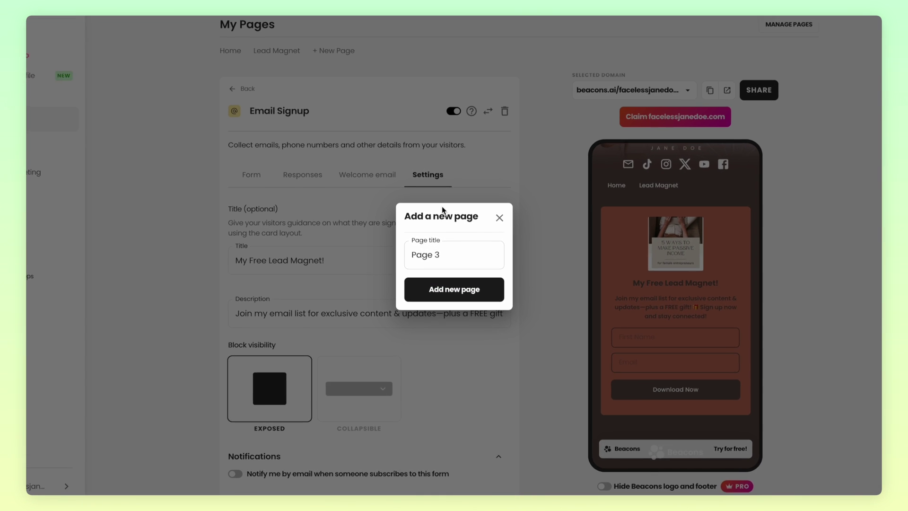
pyautogui.moveTo(441, 254); pyautogui.dragTo(411, 250)
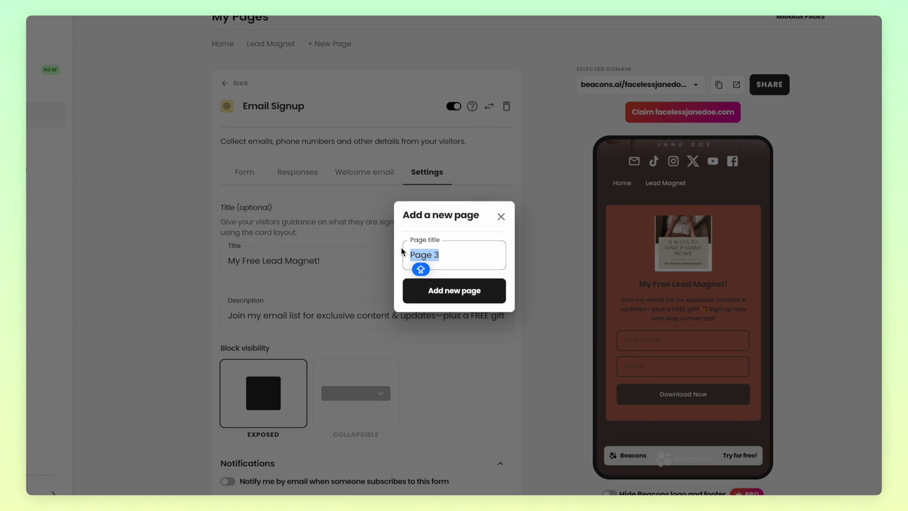
pyautogui.press('BackSpace')
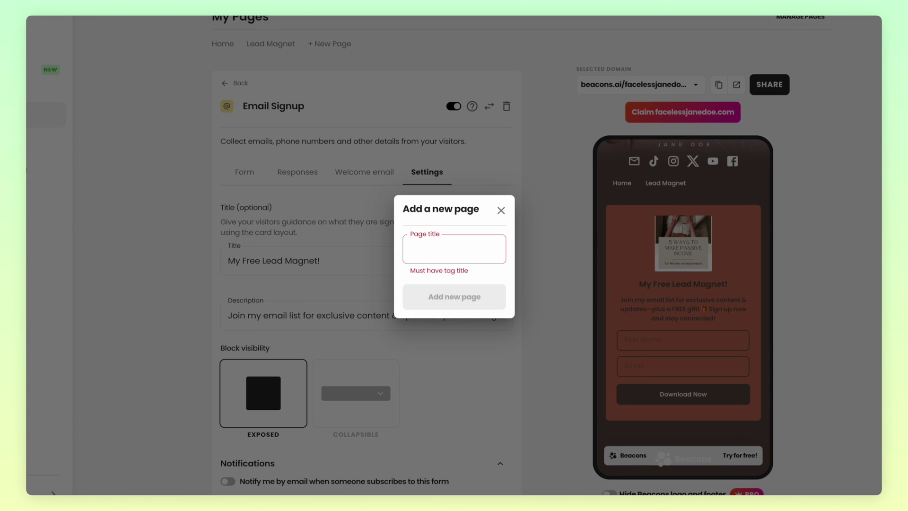
pyautogui.write('Upsell Product')
pyautogui.click(422, 292)
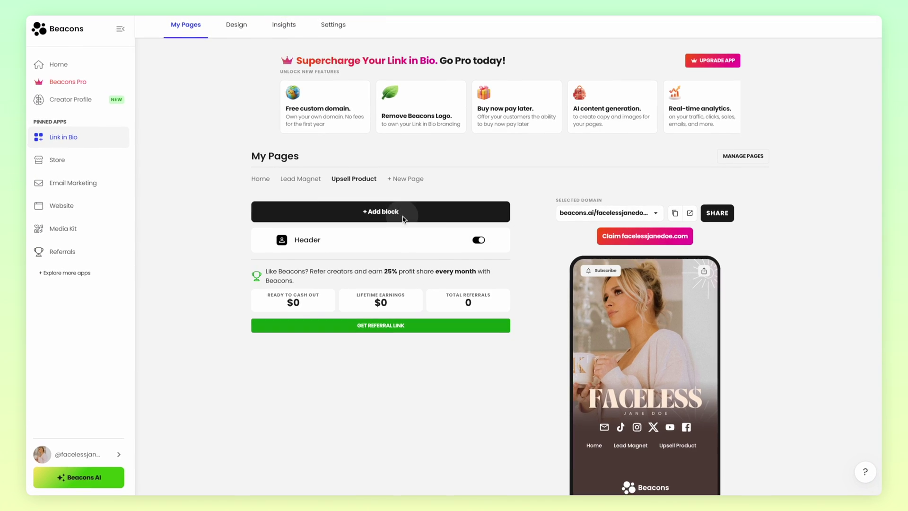
# Add a Store block showing the Notion Social Media Calendar Template as a Large Card.
pyautogui.click(403, 219)
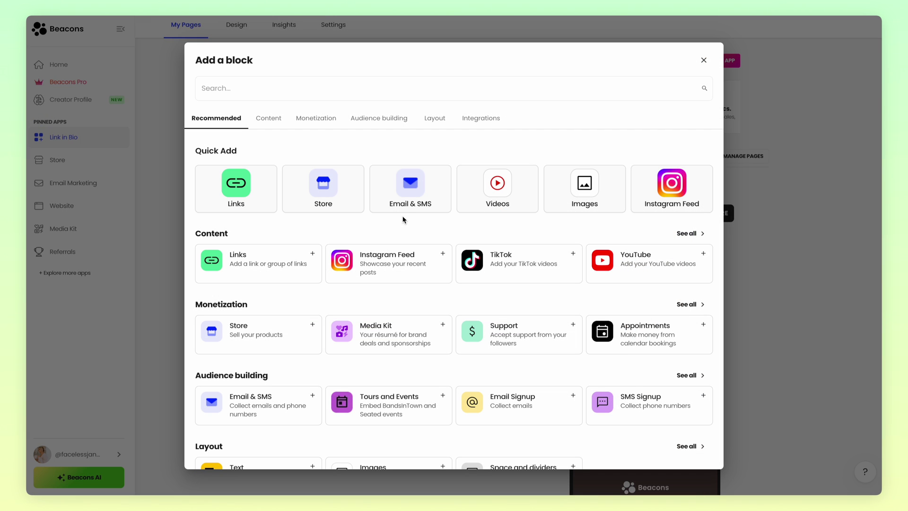
pyautogui.click(340, 198)
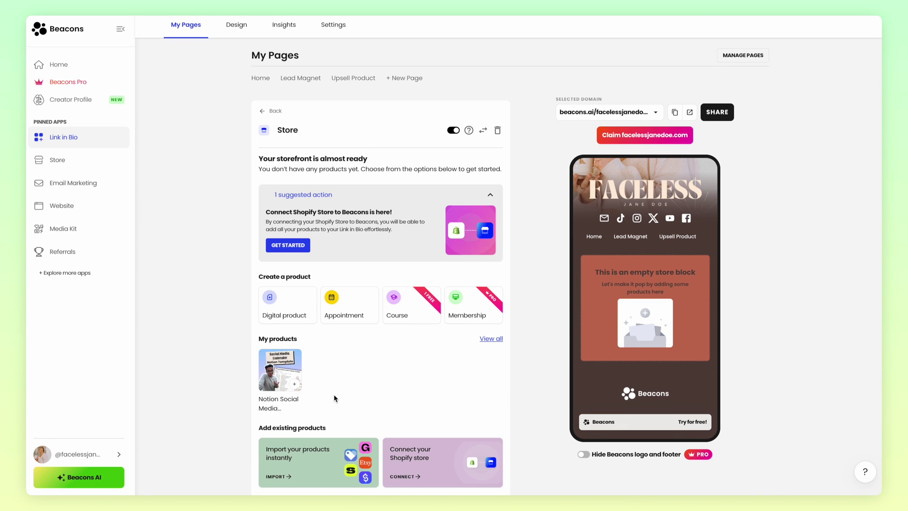
pyautogui.click(293, 387)
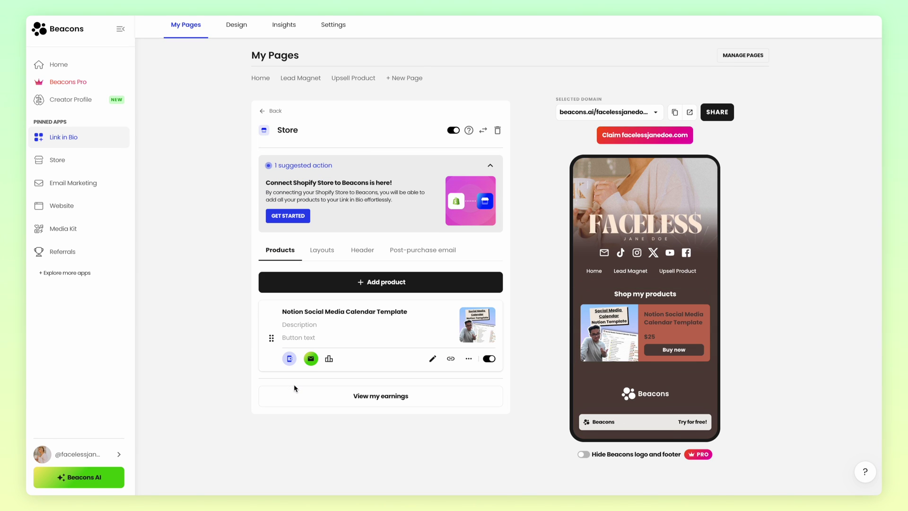
pyautogui.click(321, 251)
pyautogui.click(312, 312)
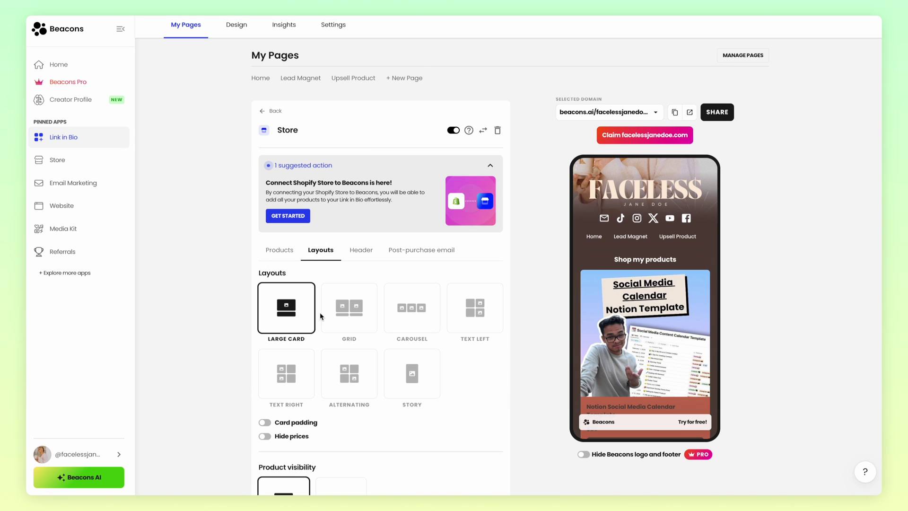
pyautogui.scroll(-2, 639, 342)
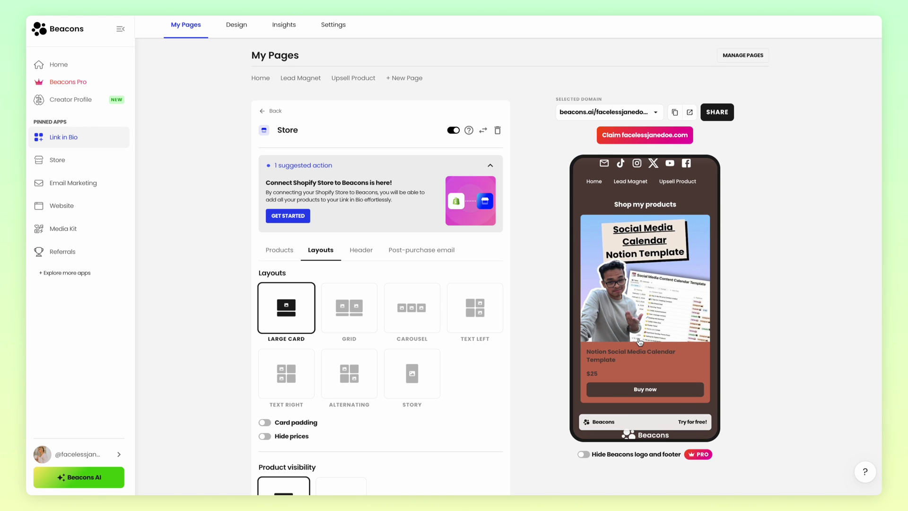
# On the Lead Magnet page, set the signup form's Submit Redirect to Upsell Product.
pyautogui.click(289, 80)
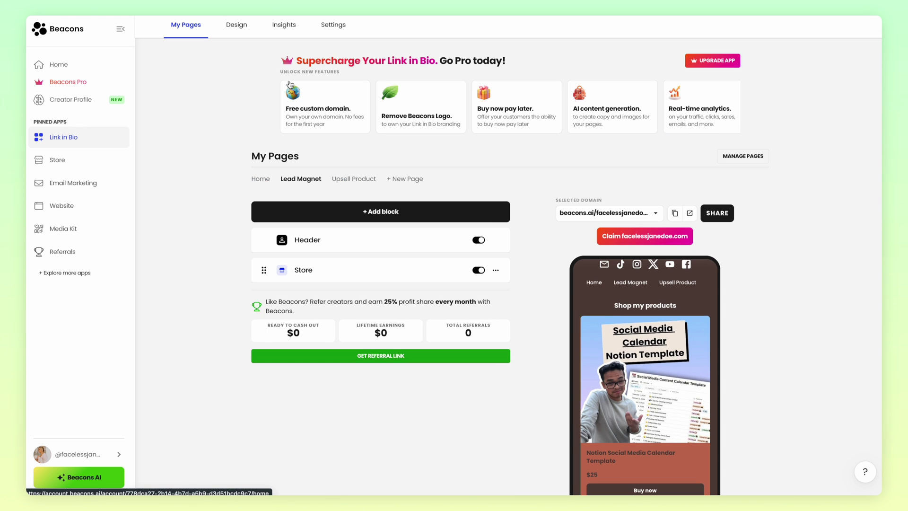
pyautogui.click(343, 276)
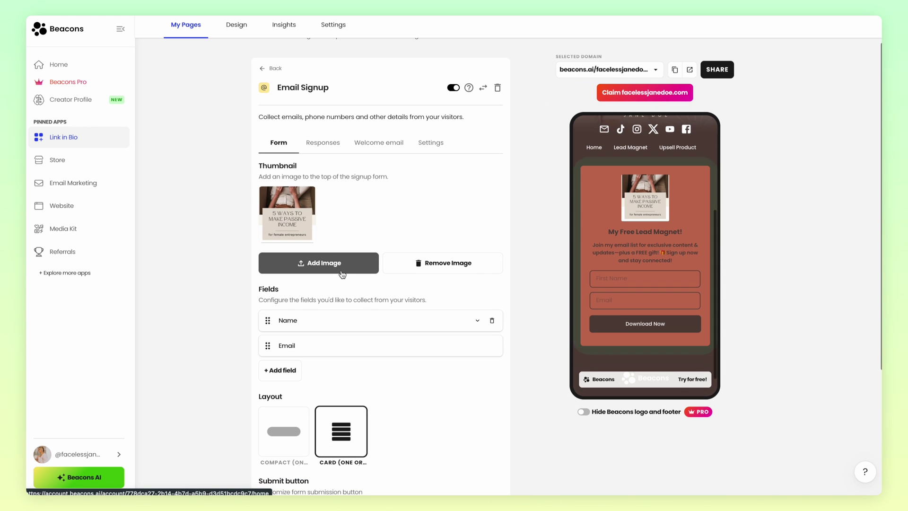
pyautogui.scroll(-4, 418, 391)
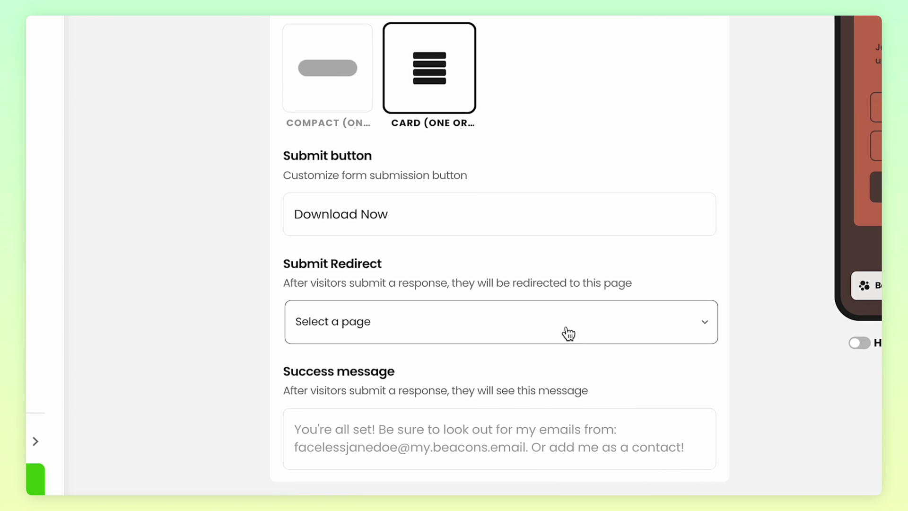
pyautogui.click(567, 327)
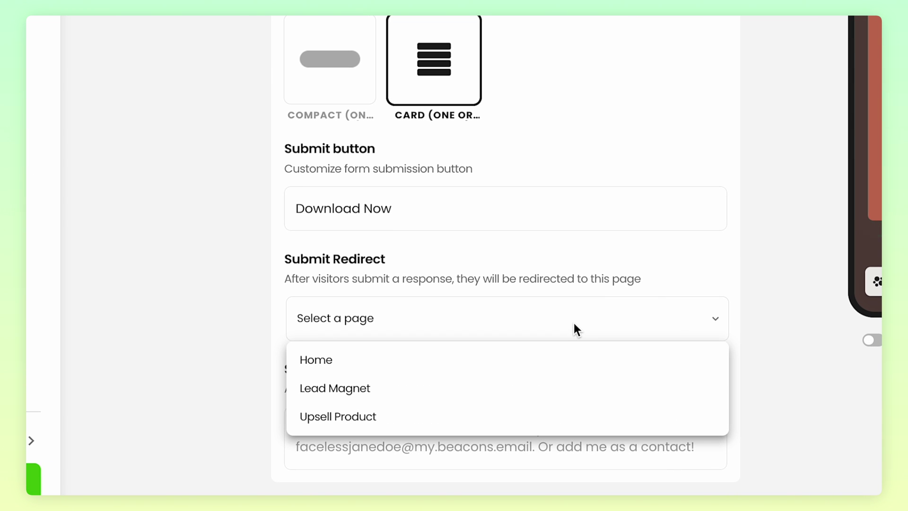
pyautogui.click(532, 416)
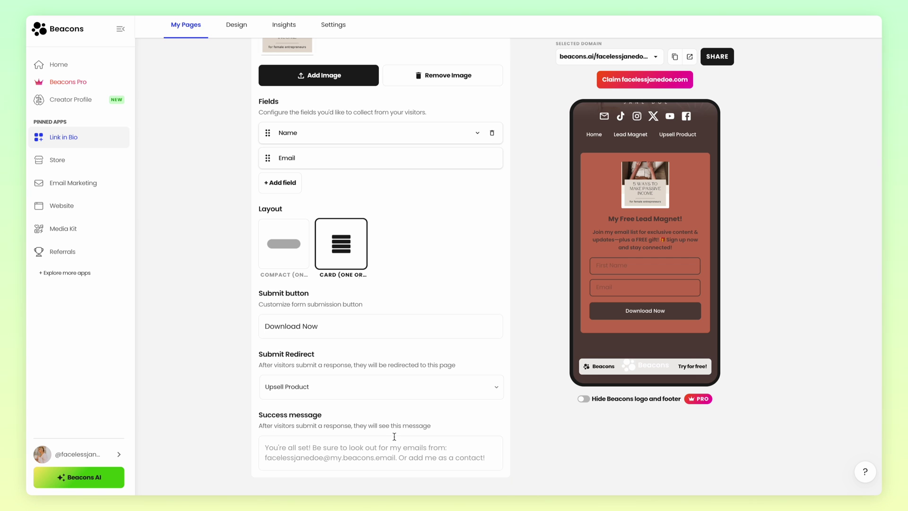
pyautogui.scroll(4, 394, 437)
# Create a new email automation from the Freebie Funnel template.
pyautogui.click(101, 188)
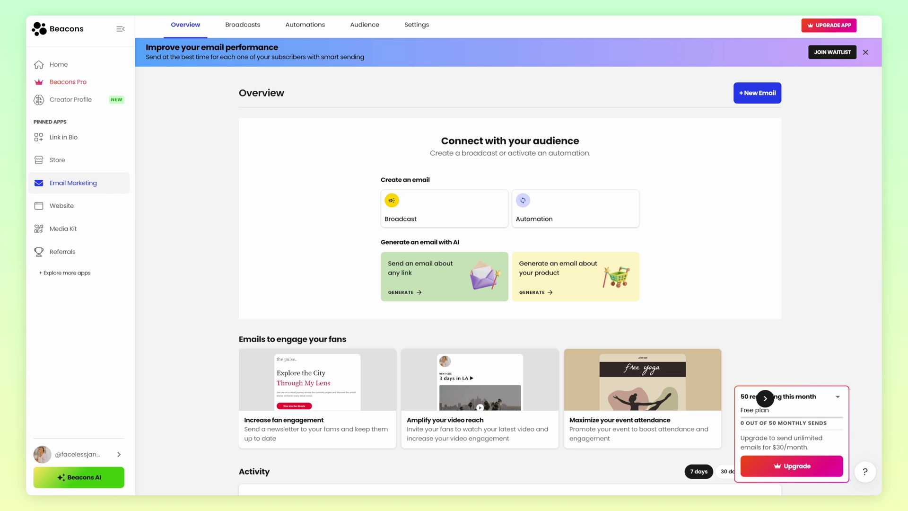
pyautogui.click(303, 31)
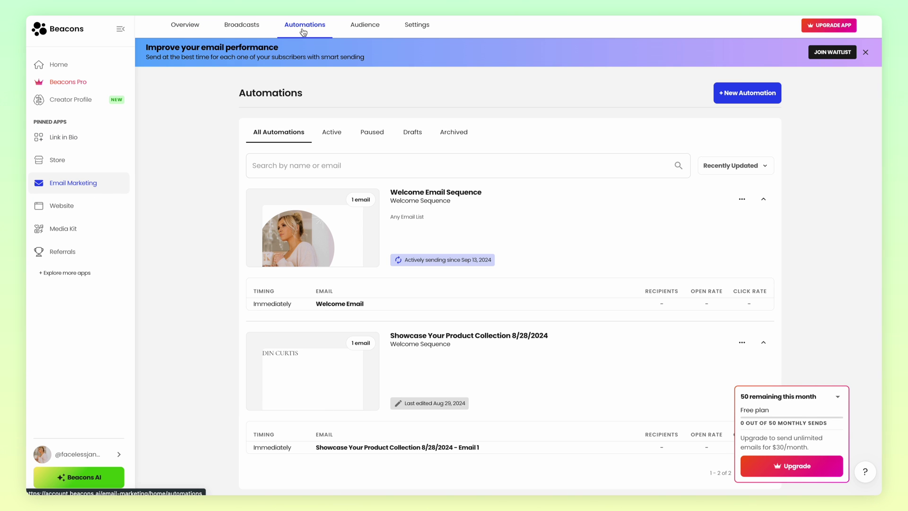
pyautogui.click(716, 93)
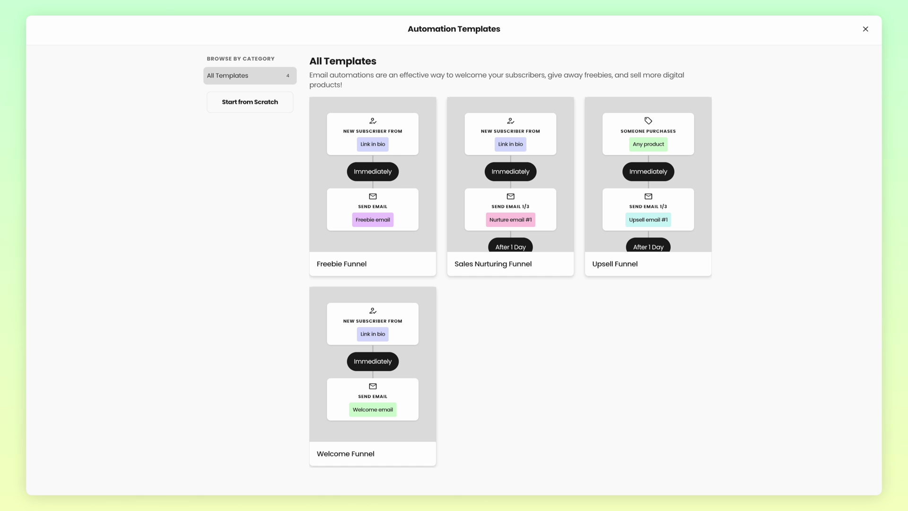
pyautogui.click(382, 172)
pyautogui.click(616, 71)
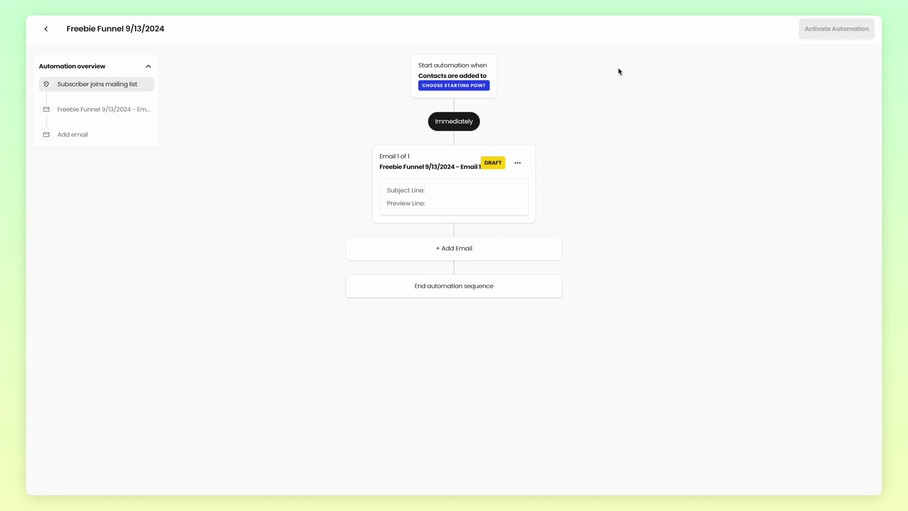
# Set the automation's starting point to the Lead Magnet page's Email & SMS signup form.
pyautogui.click(466, 77)
pyautogui.click(459, 274)
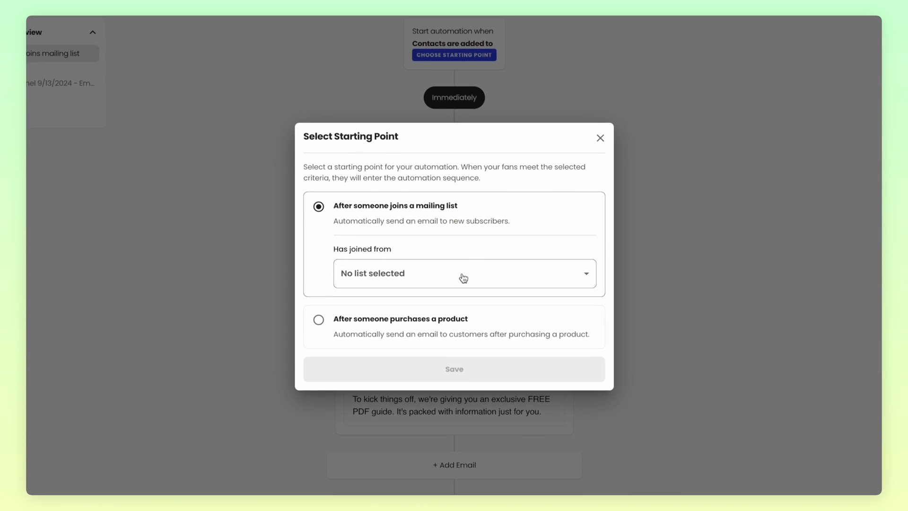
pyautogui.click(368, 333)
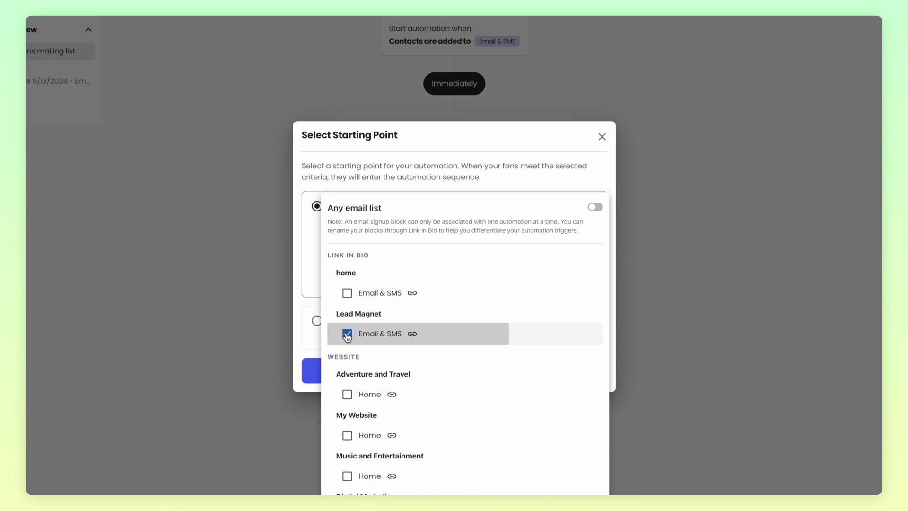
pyautogui.click(631, 297)
pyautogui.click(494, 367)
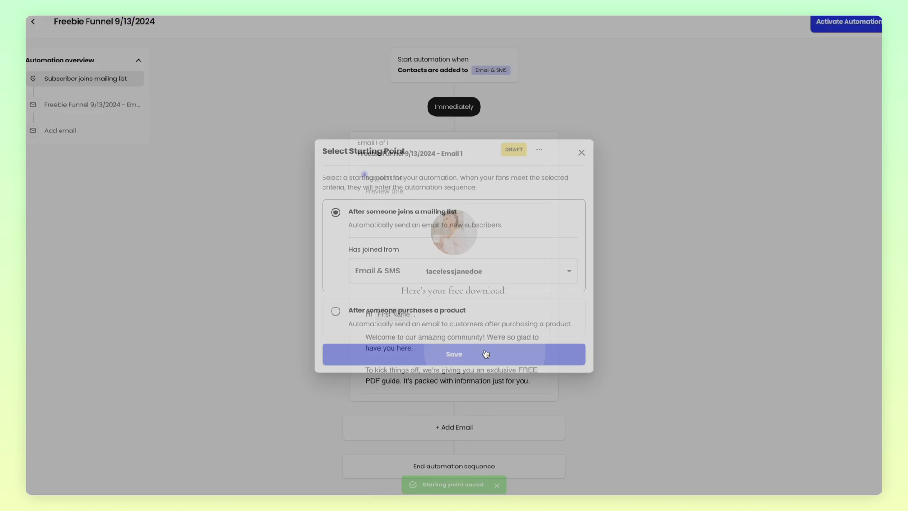
pyautogui.click(487, 346)
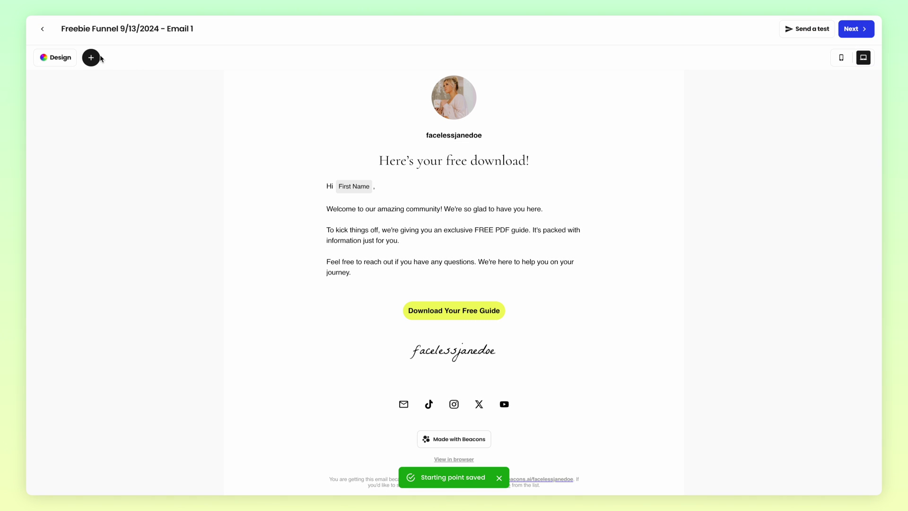
# Apply the Snow colour palette to the email's design.
pyautogui.click(55, 57)
pyautogui.click(108, 141)
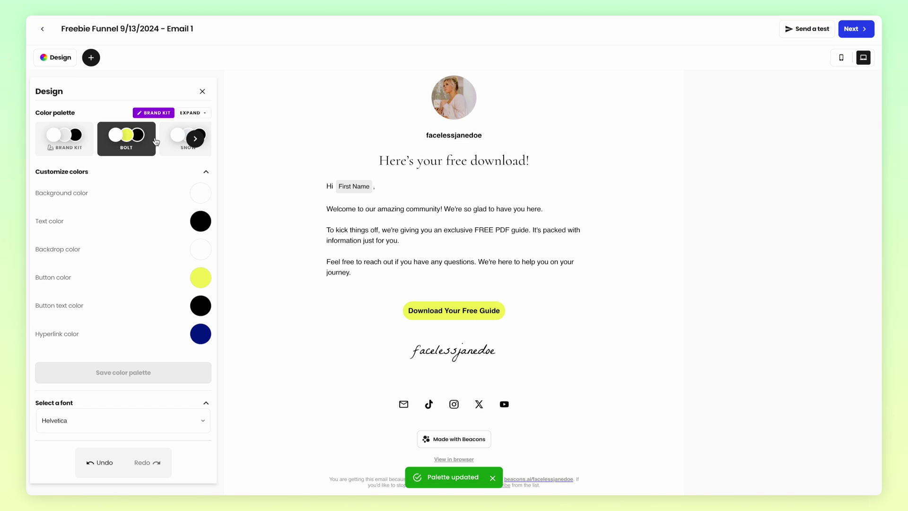
pyautogui.click(180, 145)
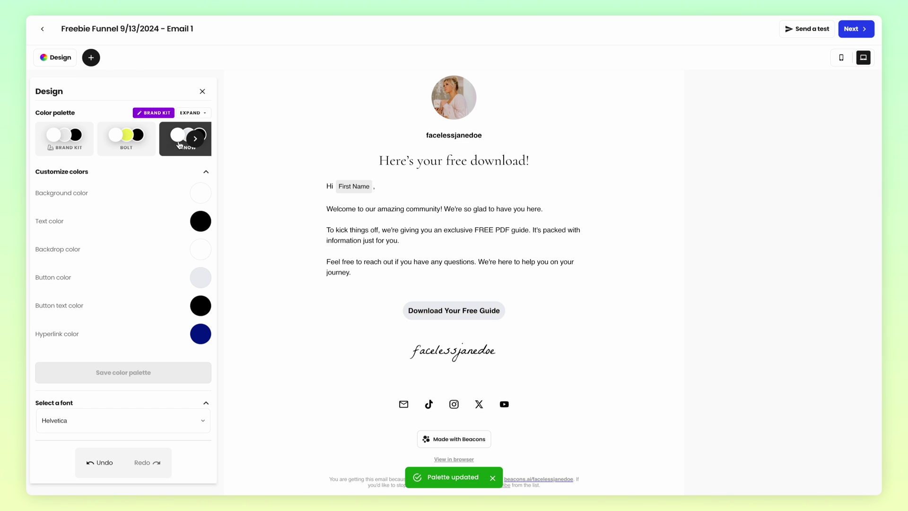
pyautogui.click(203, 92)
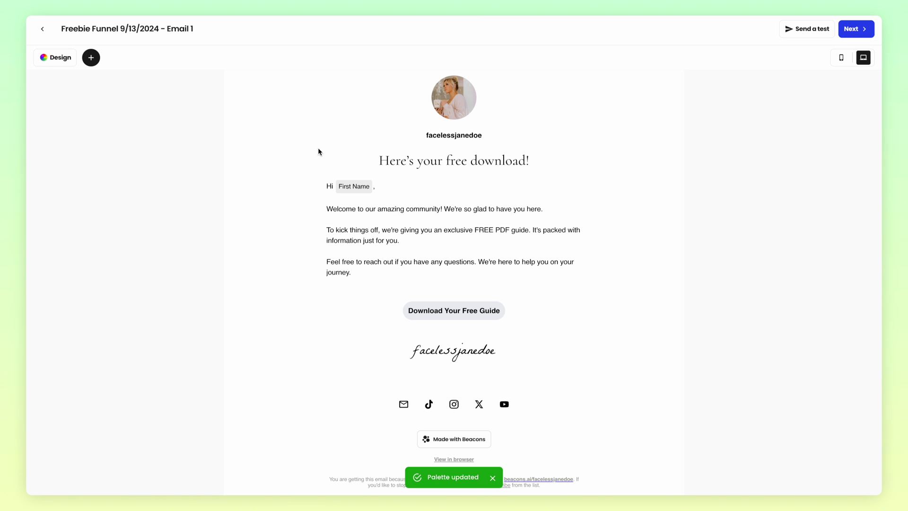
# Attach Free Guide Cover Image.jpg as the download button's file.
pyautogui.click(465, 305)
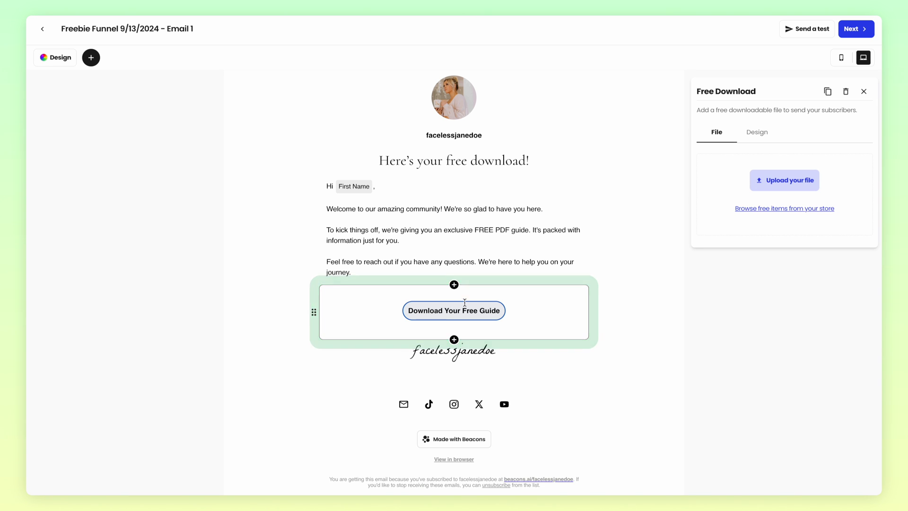
pyautogui.click(781, 183)
pyautogui.click(371, 231)
pyautogui.click(624, 339)
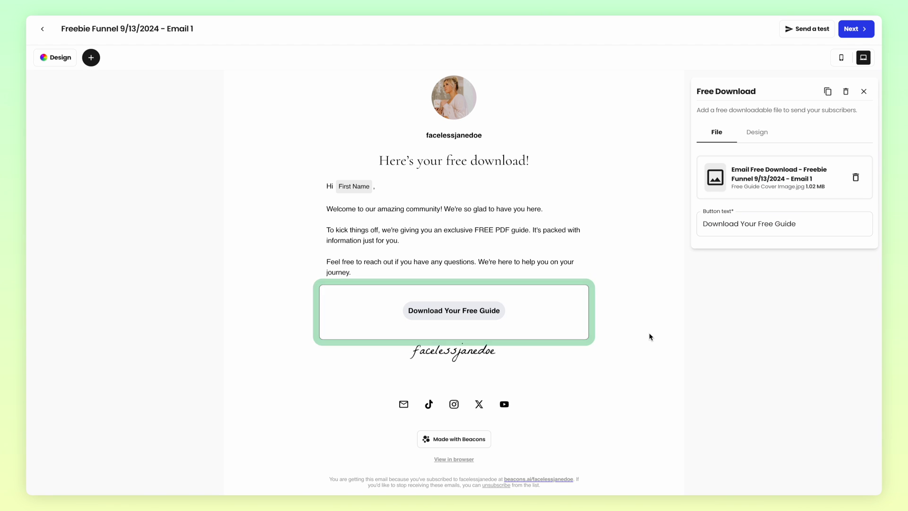
pyautogui.click(856, 29)
# Generate the email subject and preview line with AI from the details 'Free download!'.
pyautogui.click(620, 95)
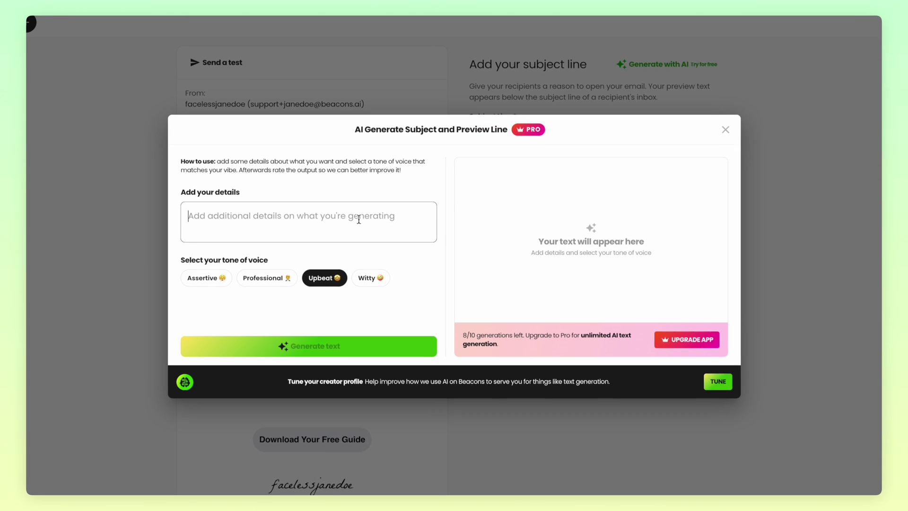
pyautogui.write('Free doanload')
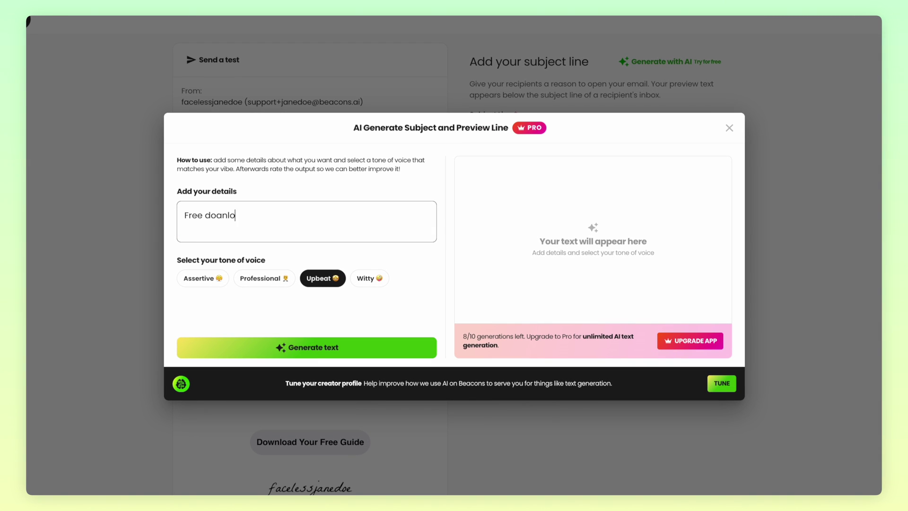
pyautogui.press('BackSpace')
pyautogui.press('BackSpace')
pyautogui.press('BackSpace')
pyautogui.press('BackSpace')
pyautogui.press('BackSpace')
pyautogui.press('BackSpace')
pyautogui.write('wnload!')
pyautogui.click(348, 348)
pyautogui.click(637, 346)
# Save the subject settings and activate the Freebie Funnel automation.
pyautogui.click(489, 245)
pyautogui.click(823, 28)
pyautogui.click(494, 298)
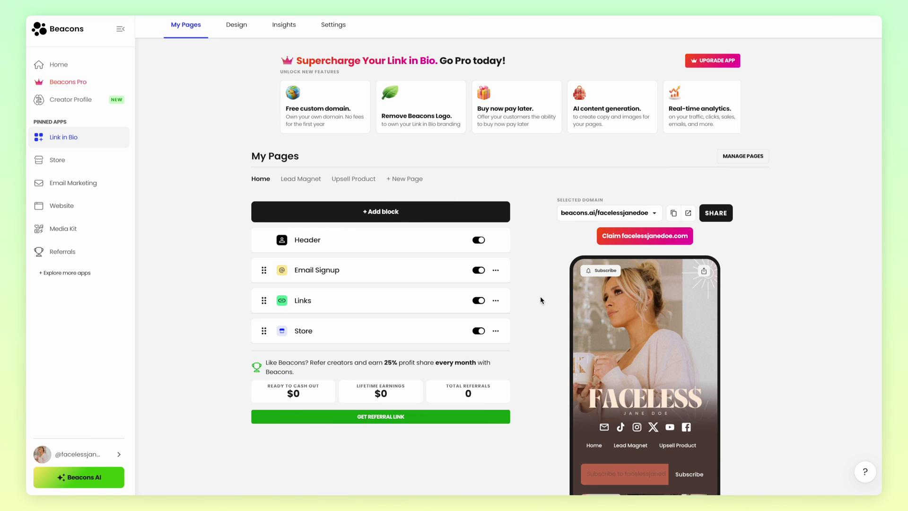
# In Manage Pages, hide Lead Magnet and Upsell Product, then copy Upsell Product's URL.
pyautogui.click(733, 156)
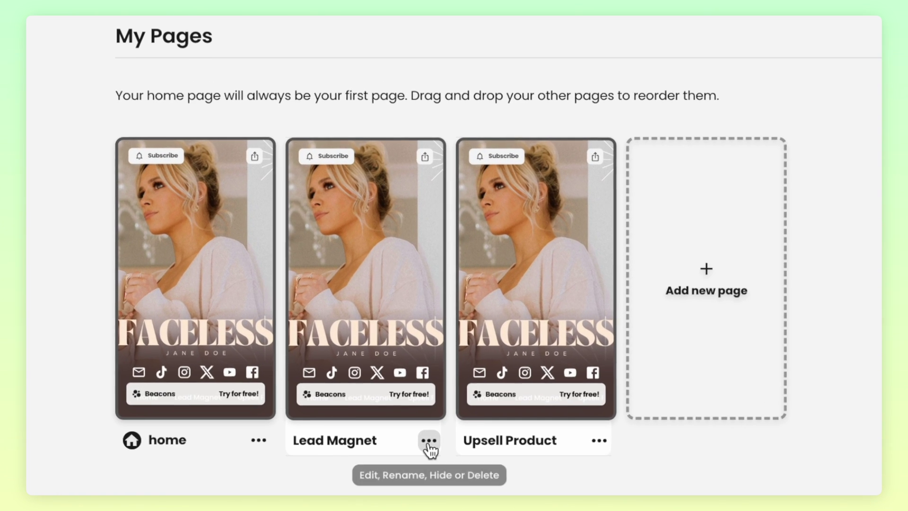
pyautogui.click(405, 255)
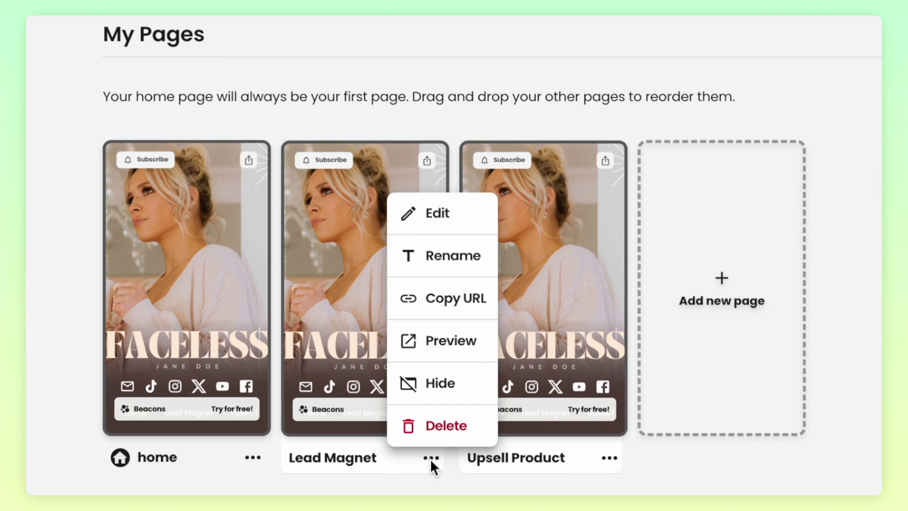
pyautogui.click(450, 386)
pyautogui.click(609, 457)
pyautogui.click(622, 393)
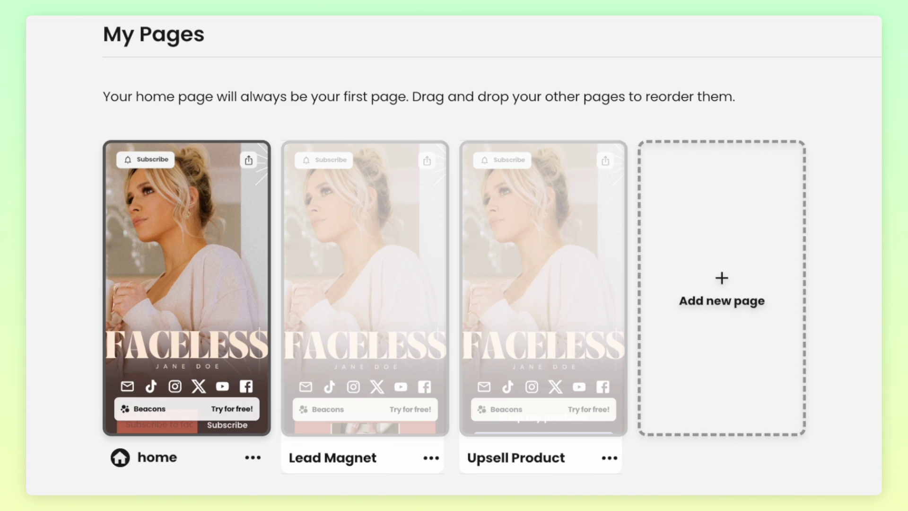
pyautogui.click(610, 458)
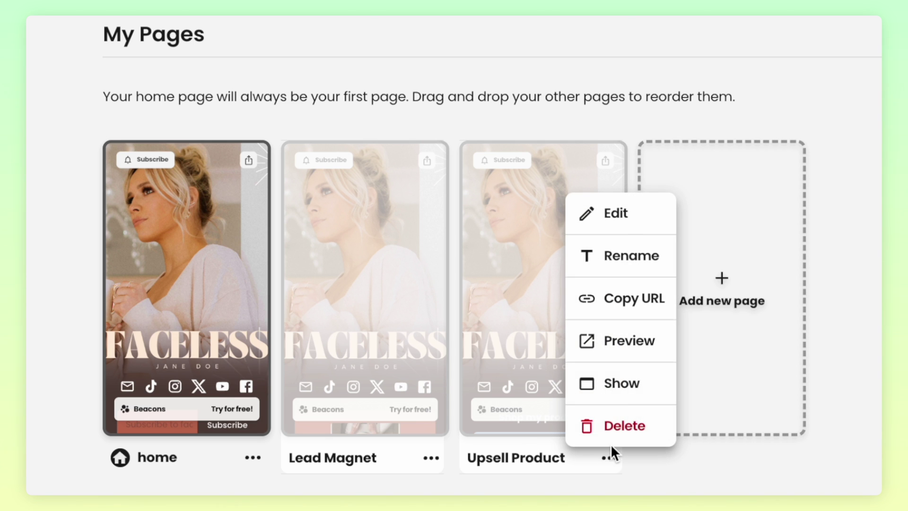
pyautogui.click(627, 303)
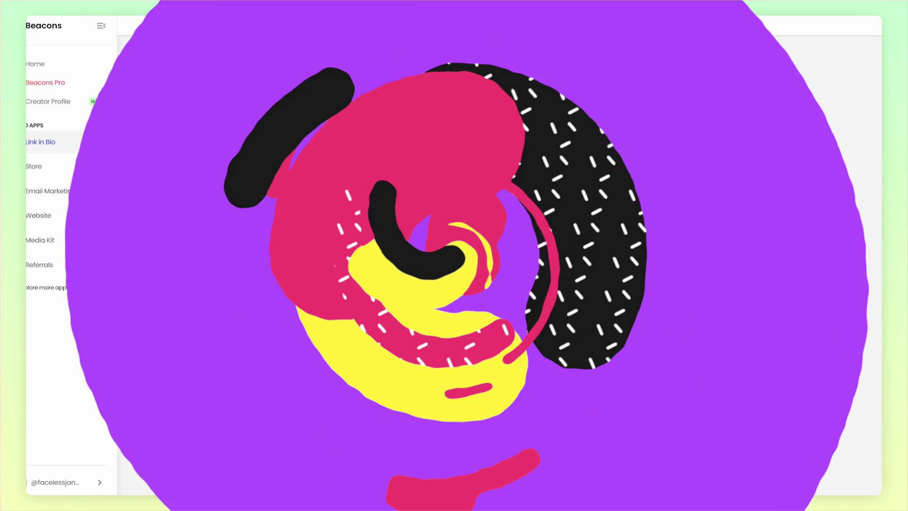